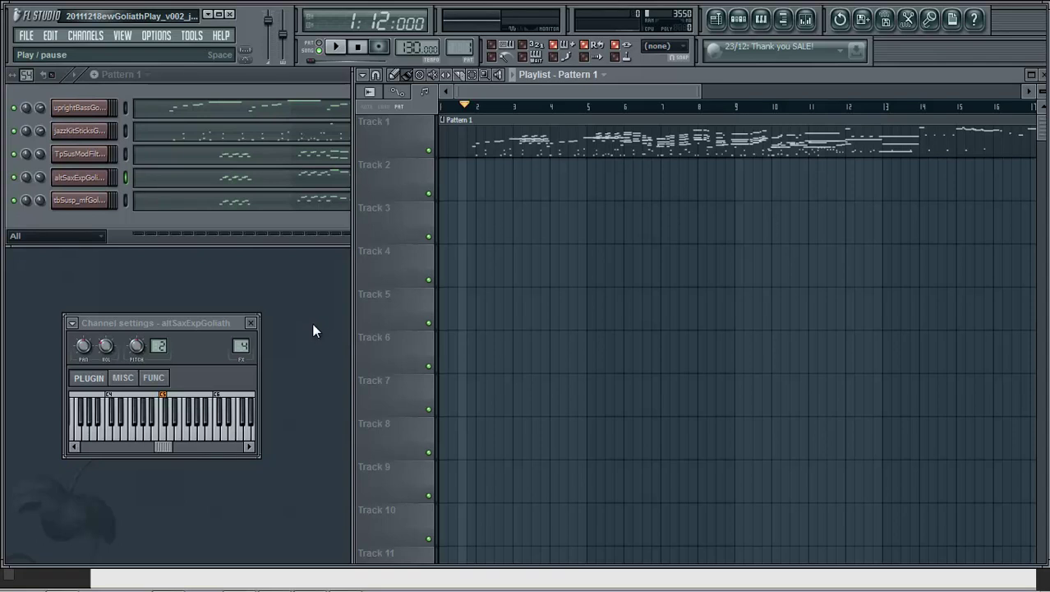
Rewind the song, bring the Playlist forward and place the song position near bar 1.
key(space)
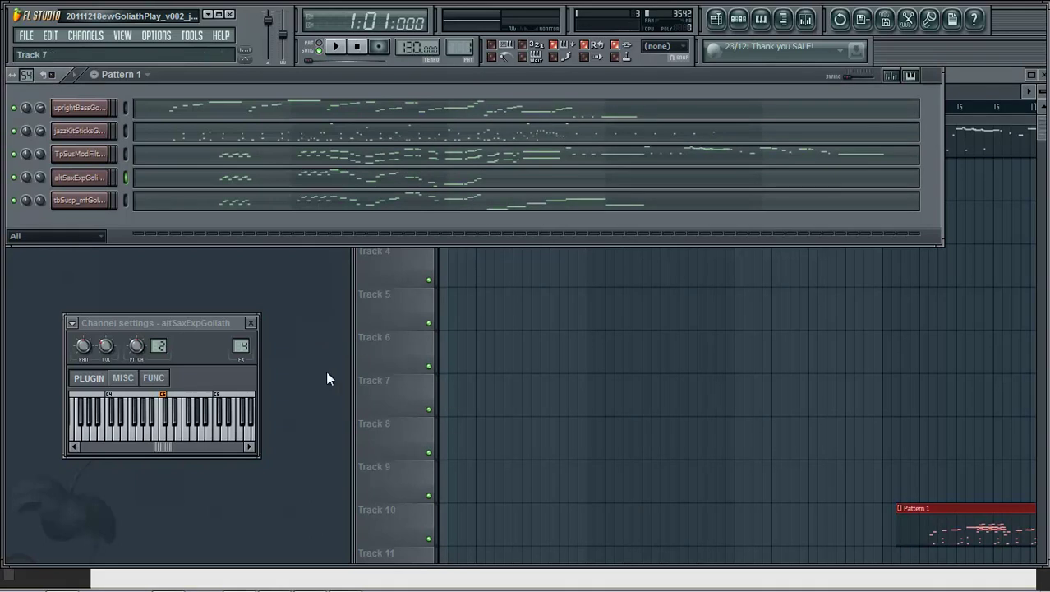
click(967, 80)
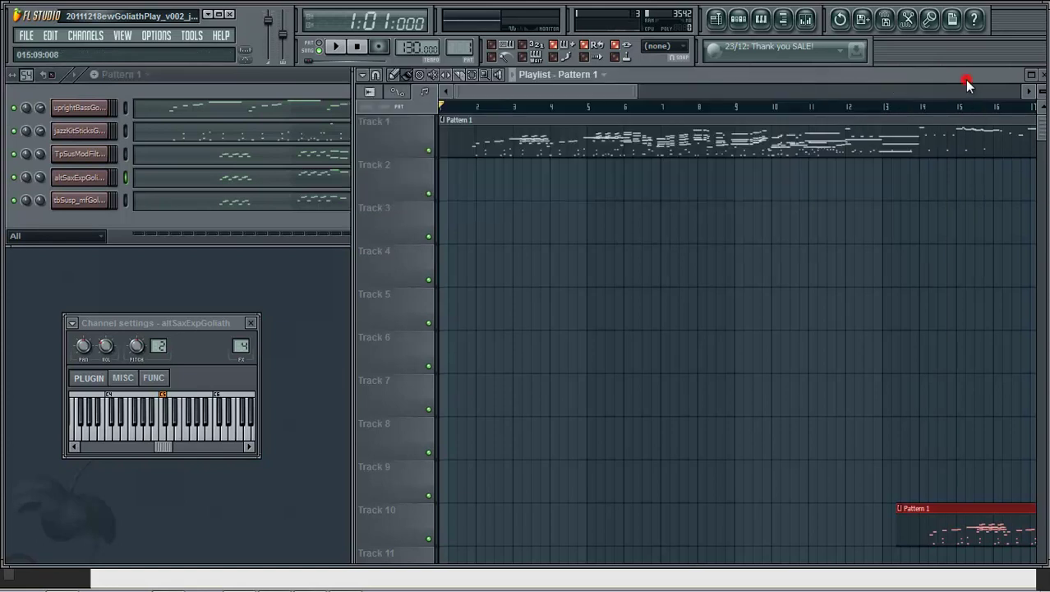
click(457, 105)
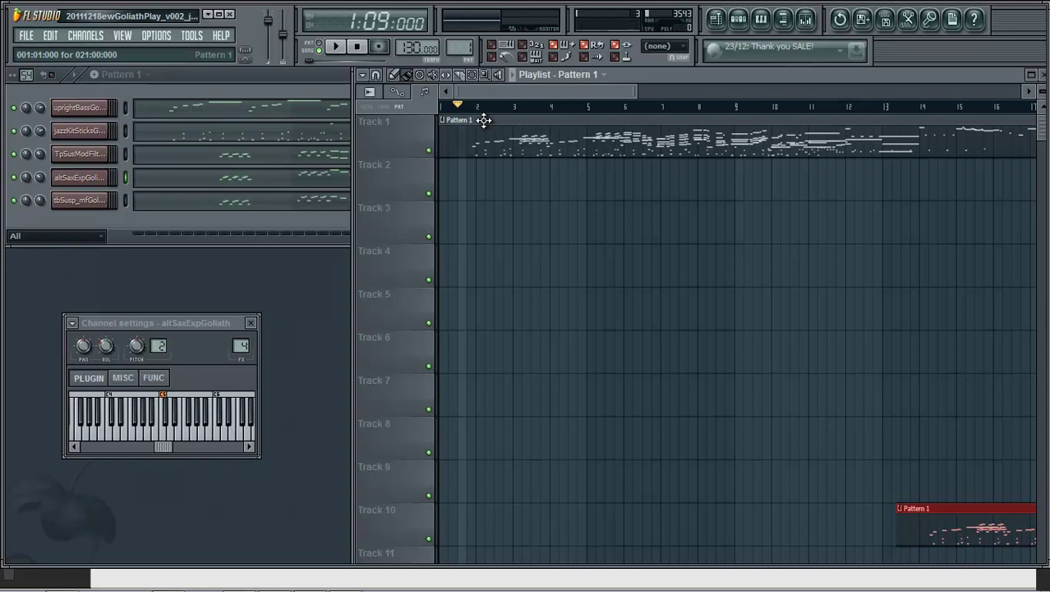
click(338, 48)
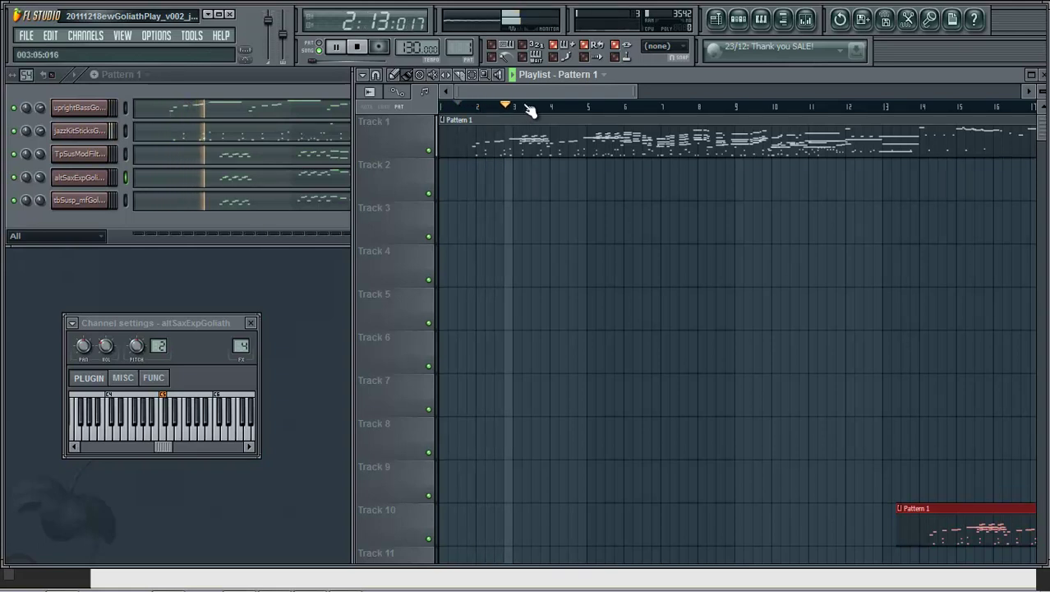
click(495, 107)
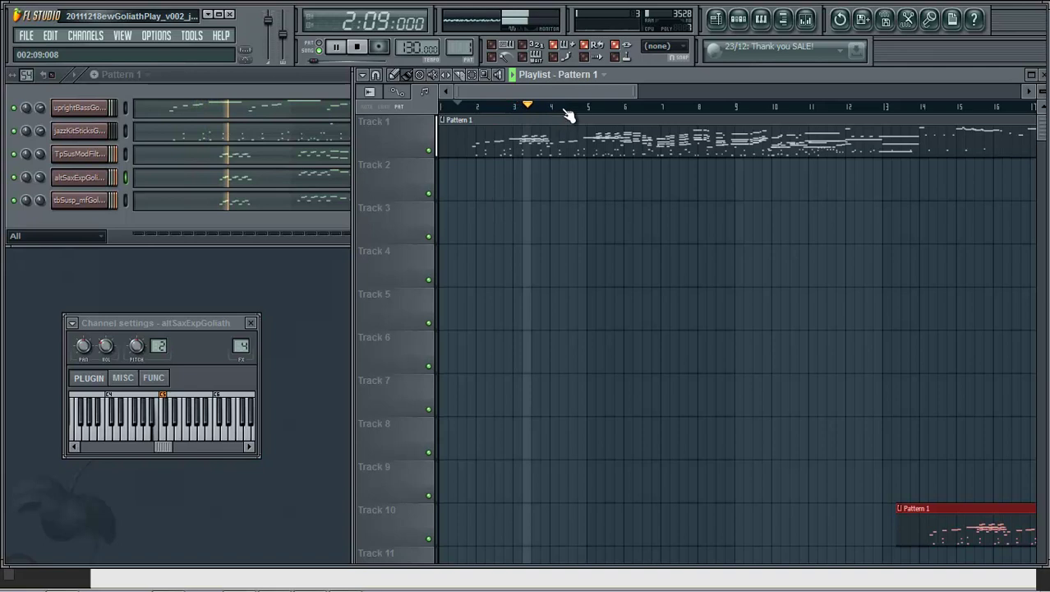
key(space)
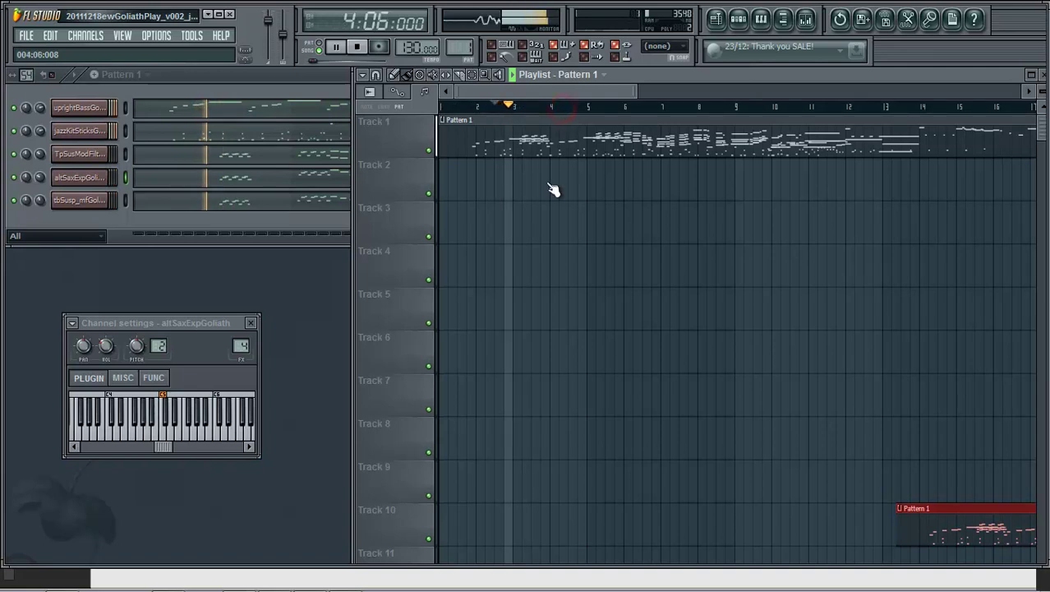
click(362, 48)
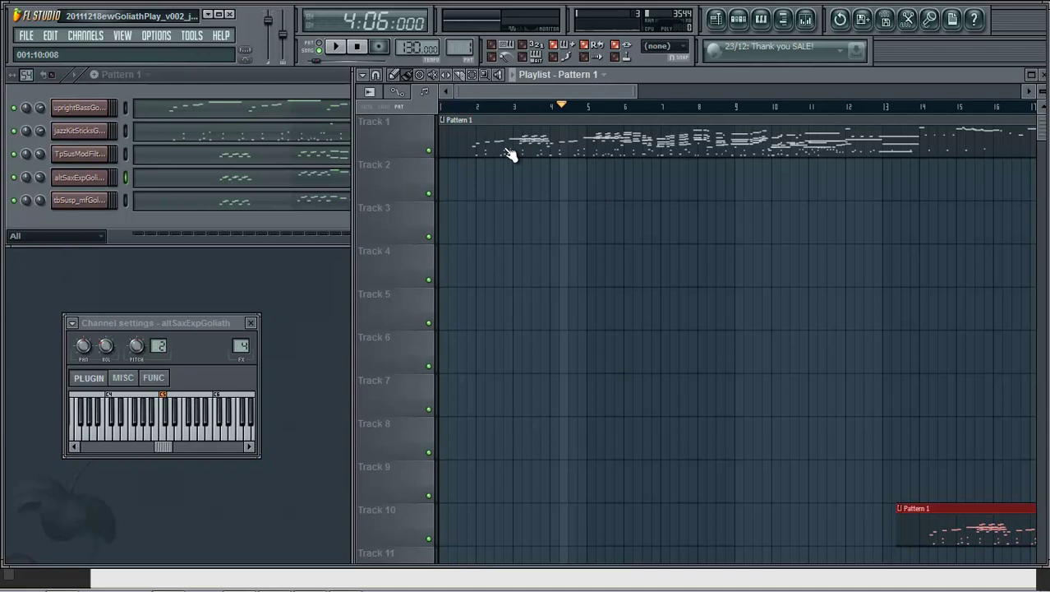
key(space)
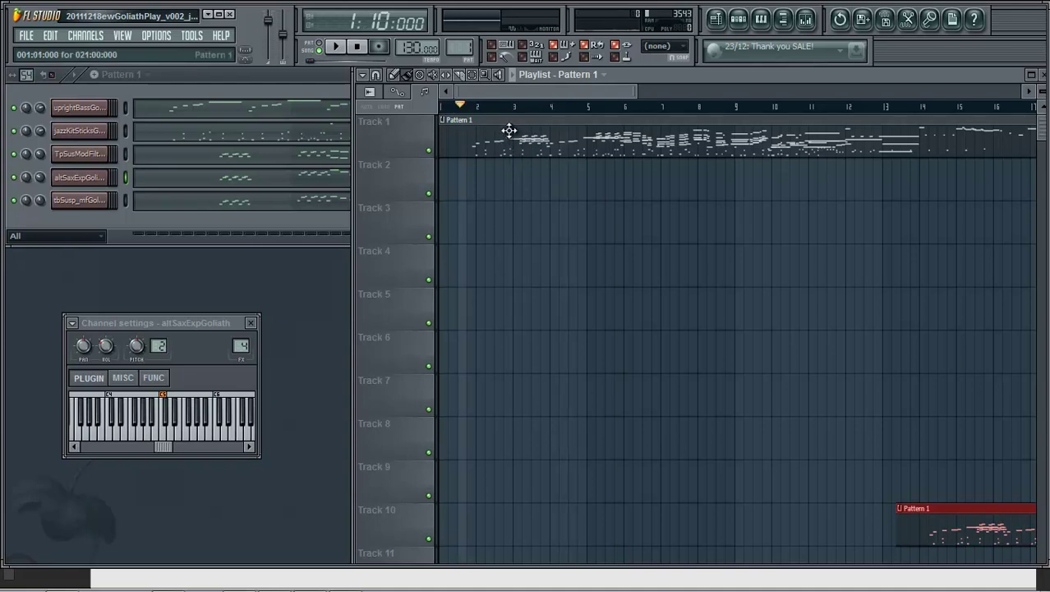
Open Options > Audio settings, showing the Primary Sound Driver with a 2000-sample buffer.
click(157, 36)
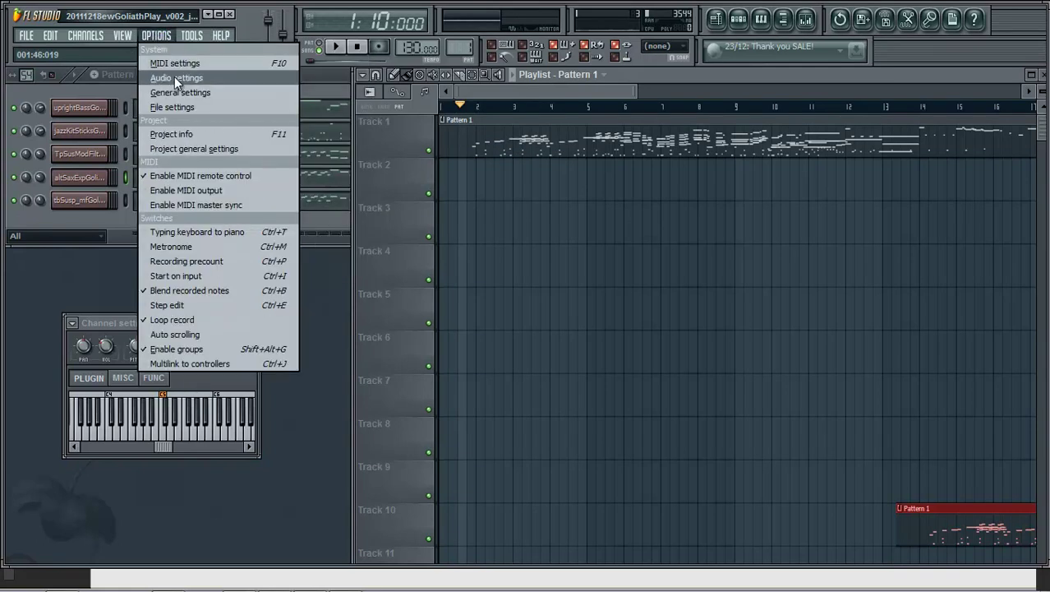
click(174, 77)
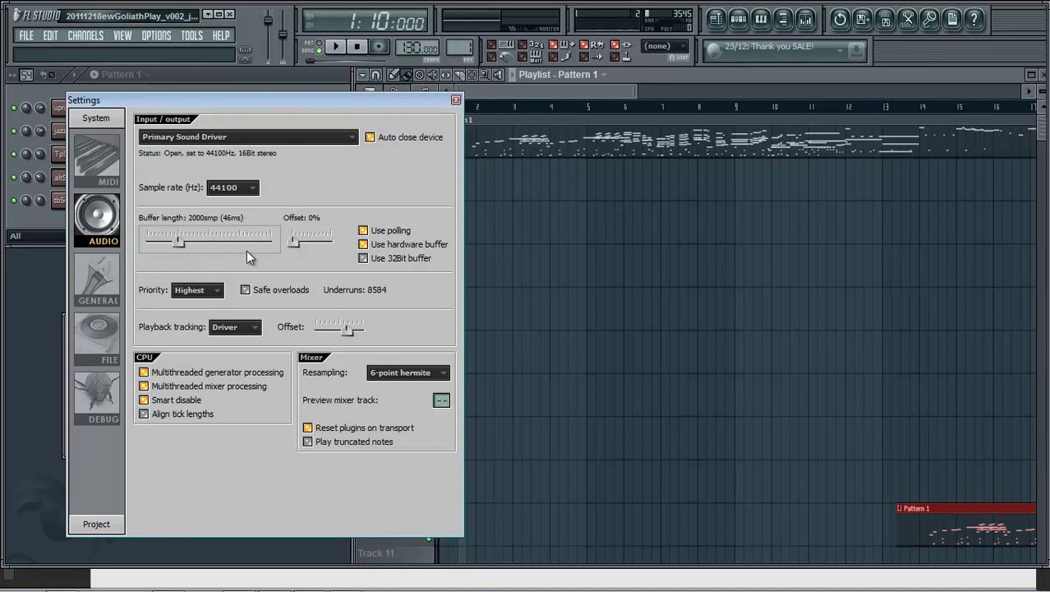
Drag the buffer toward 10 ms, test playback, and settle at 1232 samples (28 ms).
click(177, 241)
drag(146, 261, 235, 258)
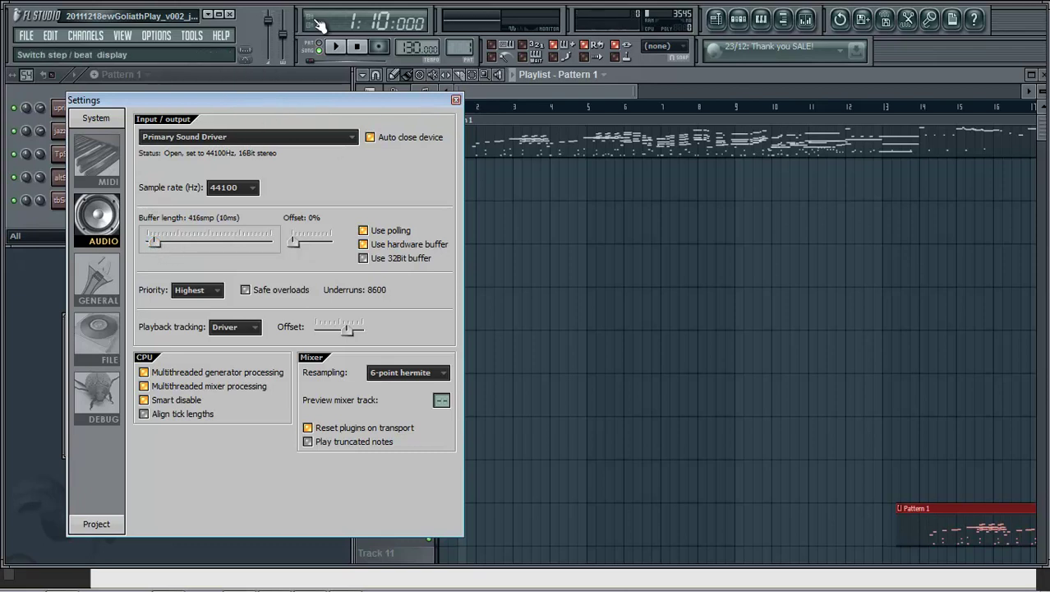
click(337, 48)
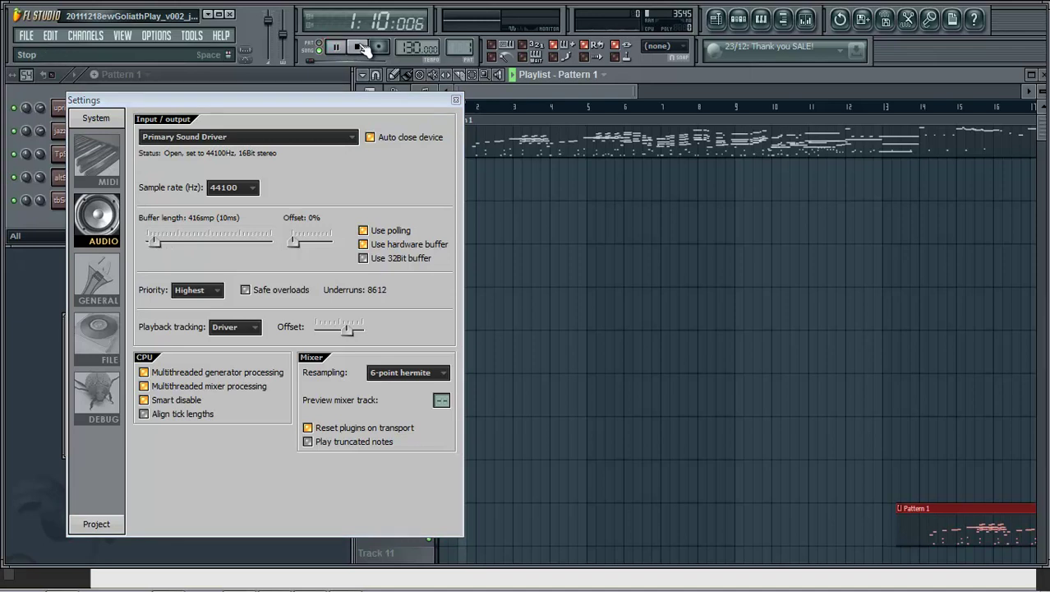
click(364, 47)
click(359, 47)
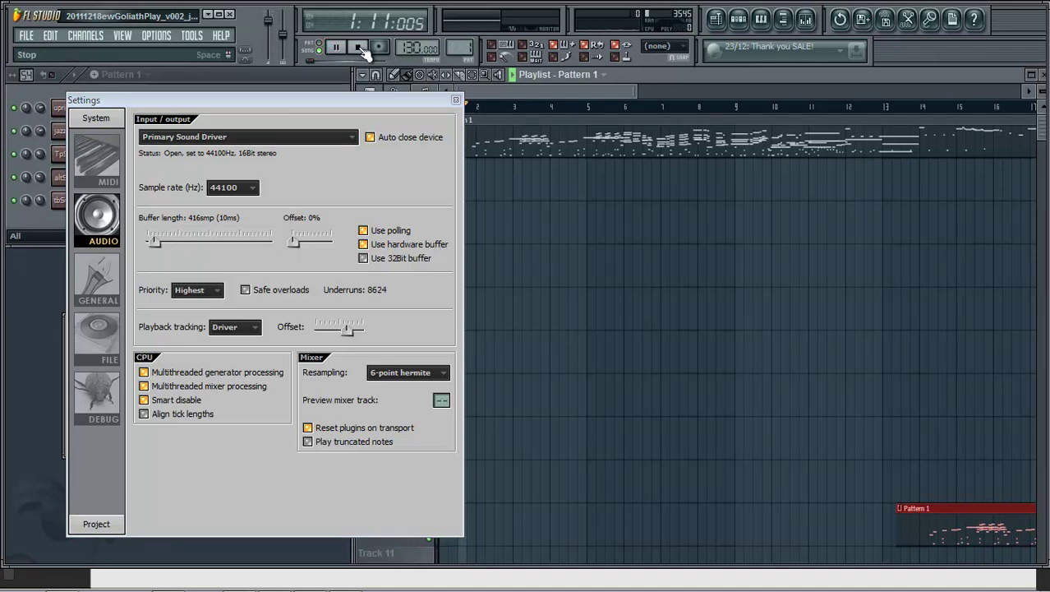
click(335, 49)
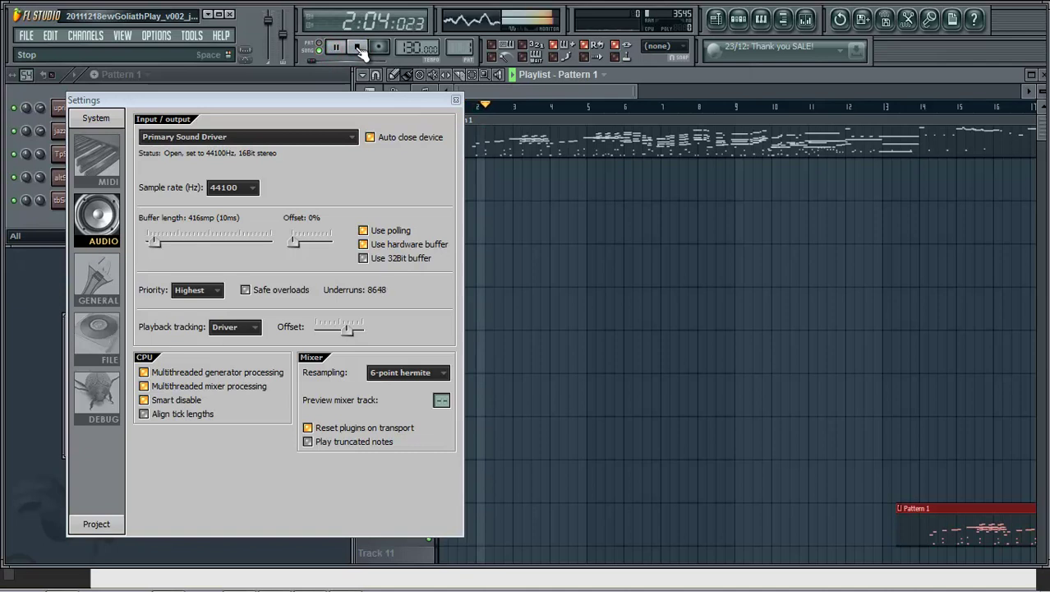
click(359, 47)
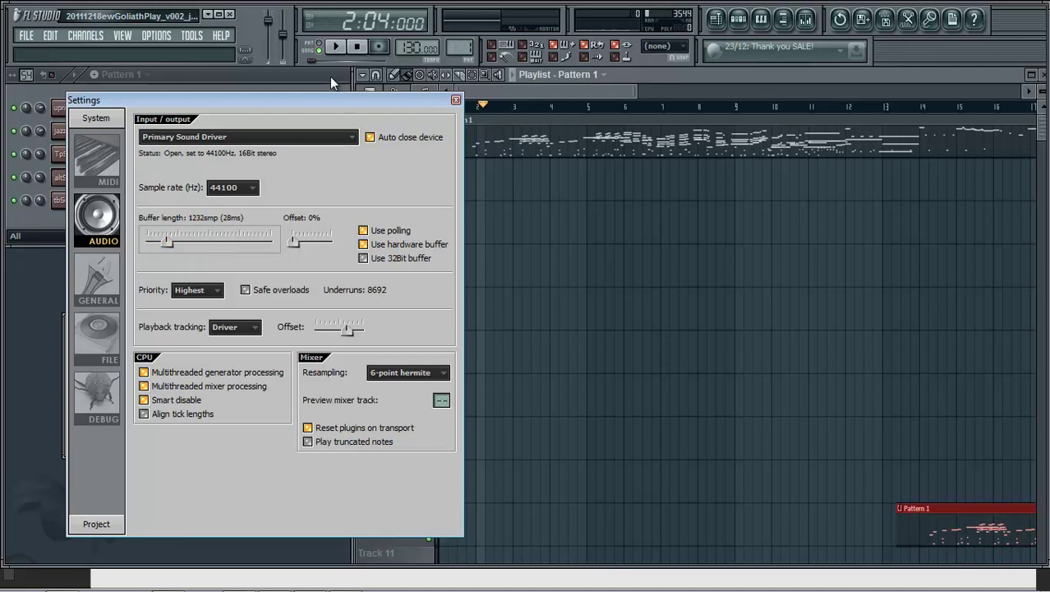
Play and stop the song to test the 28 ms buffer.
click(338, 47)
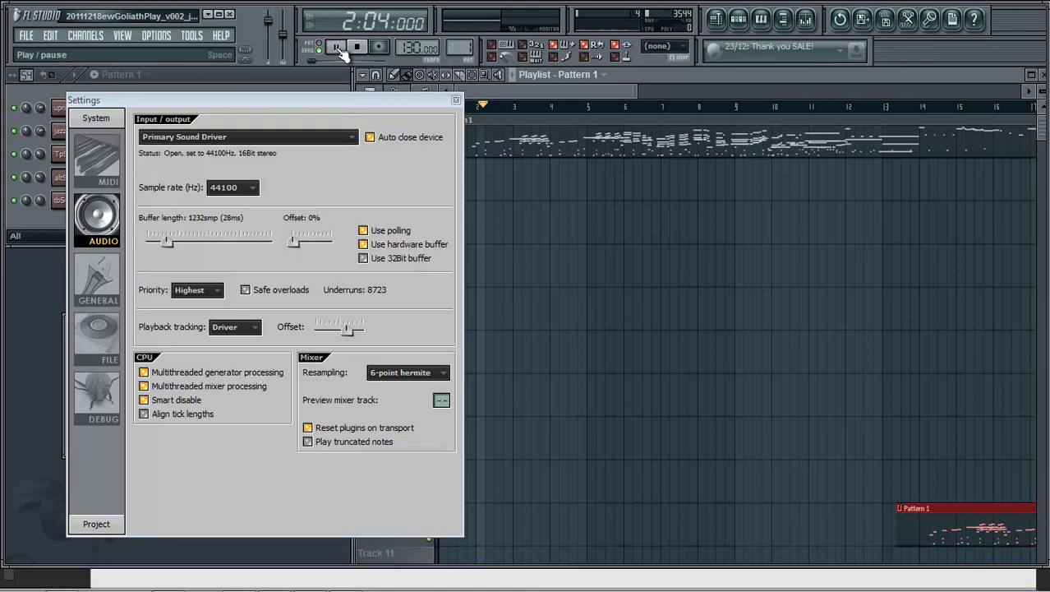
click(357, 47)
click(358, 48)
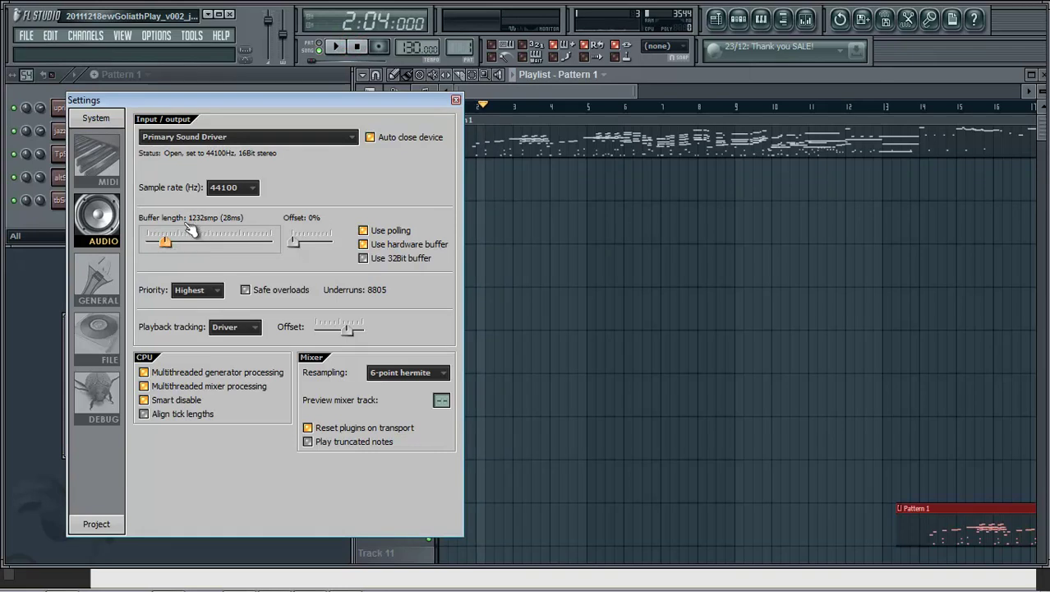
Lower the buffer length to 816 samples (19 ms) and test playback from several bars.
scroll(247, 232, down, 1)
drag(166, 239, 162, 239)
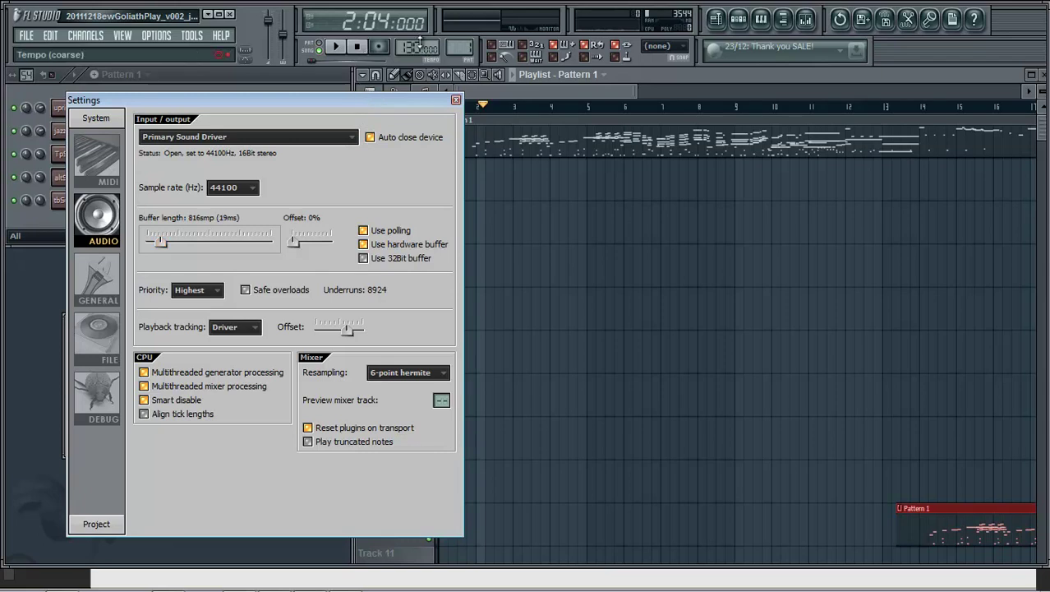
click(340, 47)
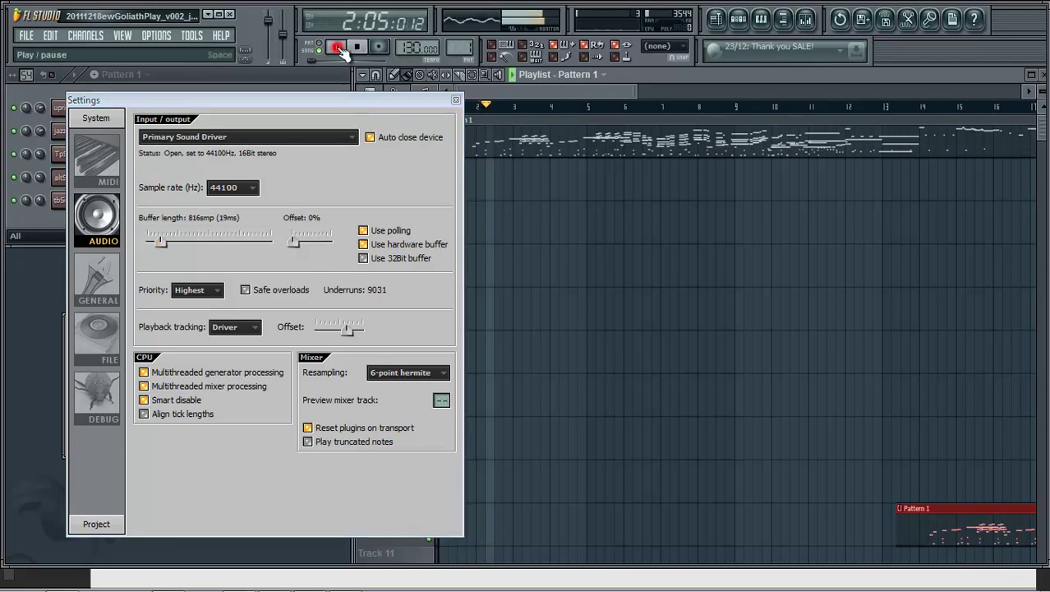
click(358, 48)
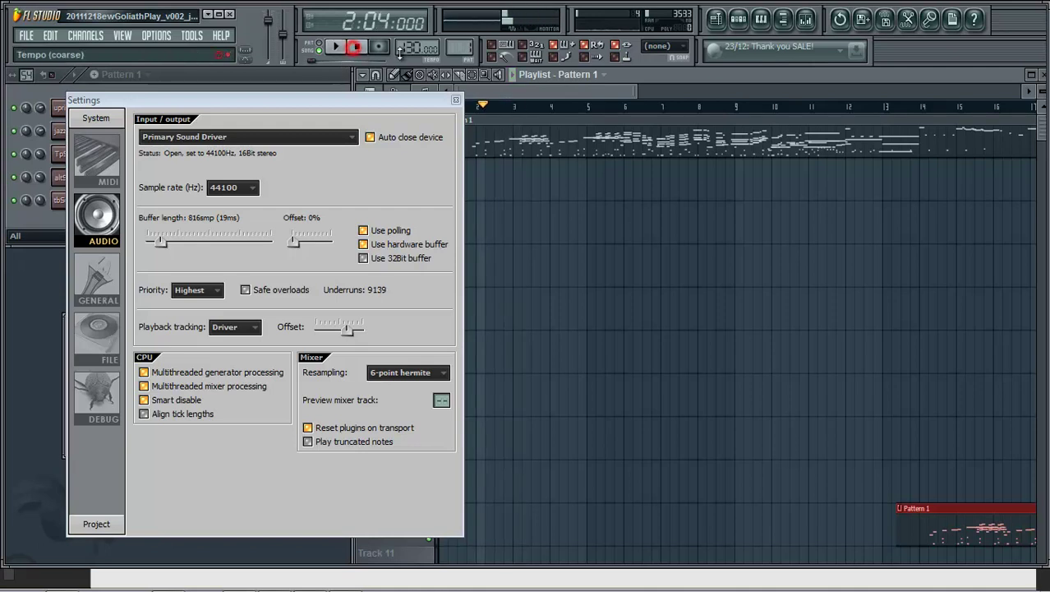
click(521, 108)
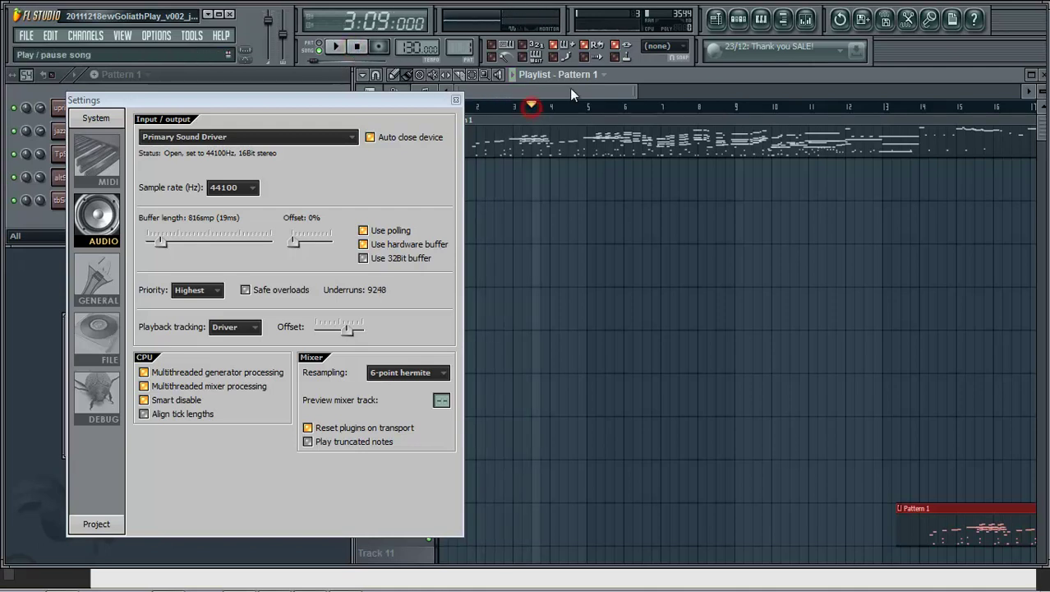
click(337, 47)
click(525, 107)
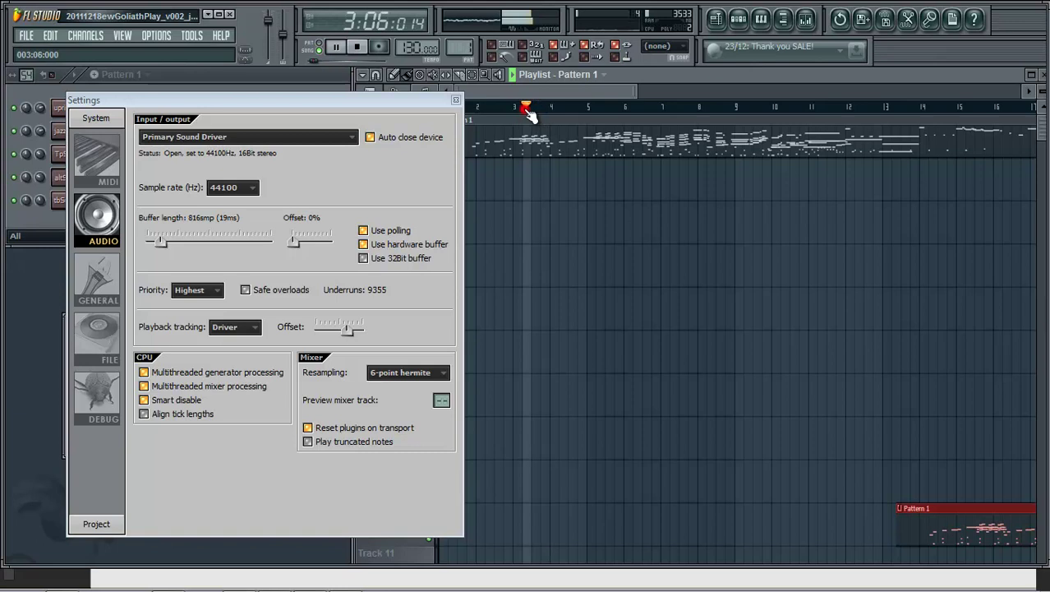
click(588, 107)
click(495, 108)
click(529, 108)
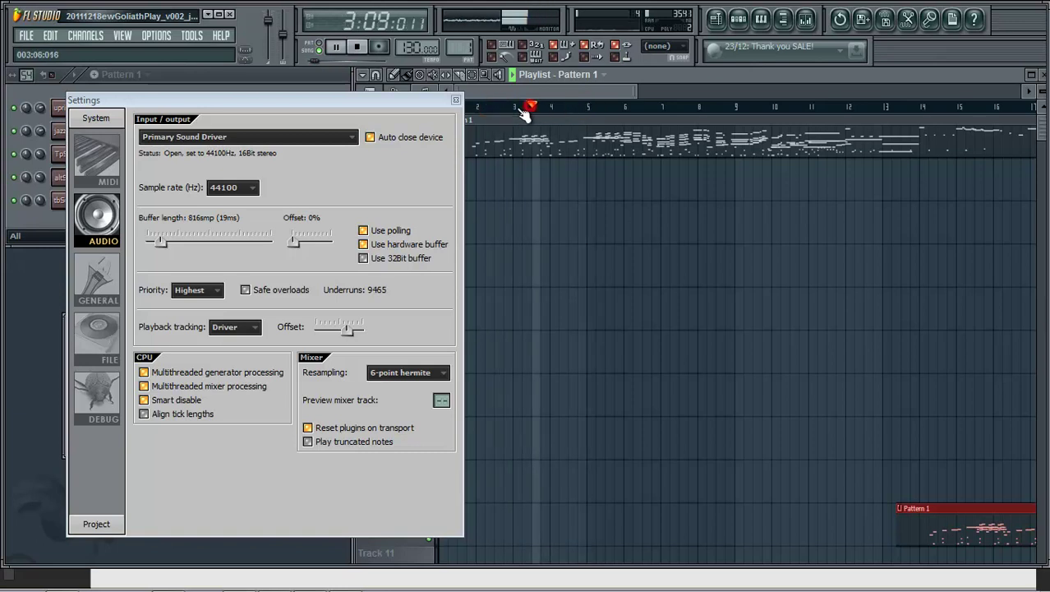
key(space)
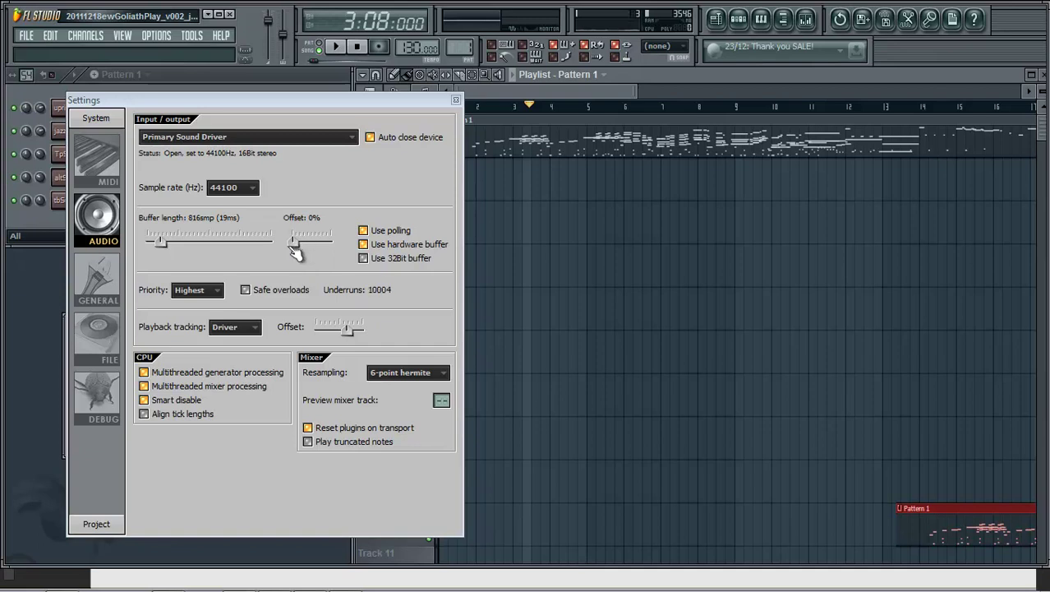
Set the buffer offset to 42% and listen back from bar 2 before stopping.
drag(296, 245, 315, 249)
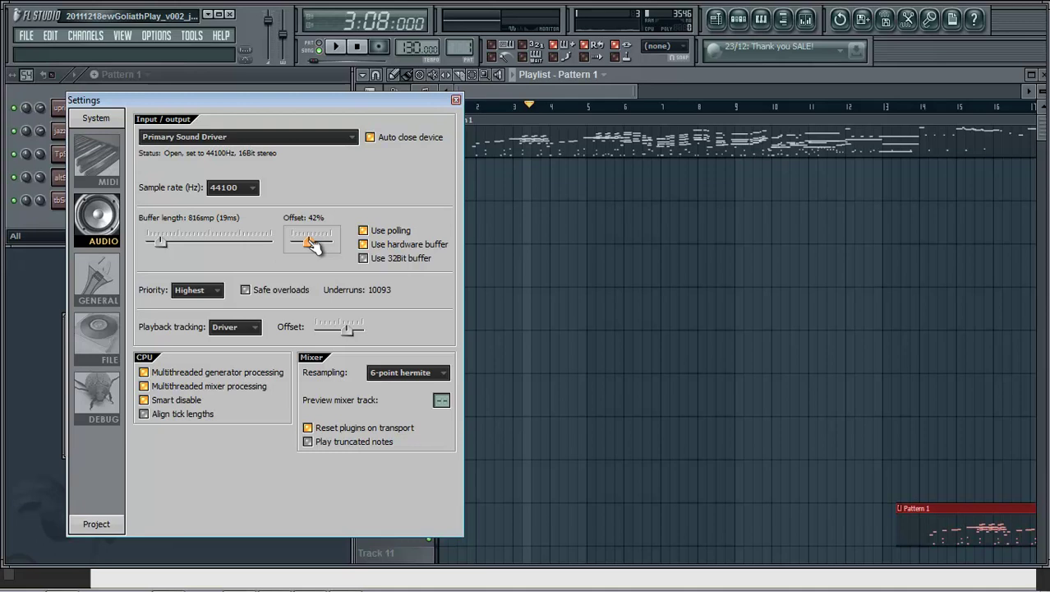
click(339, 48)
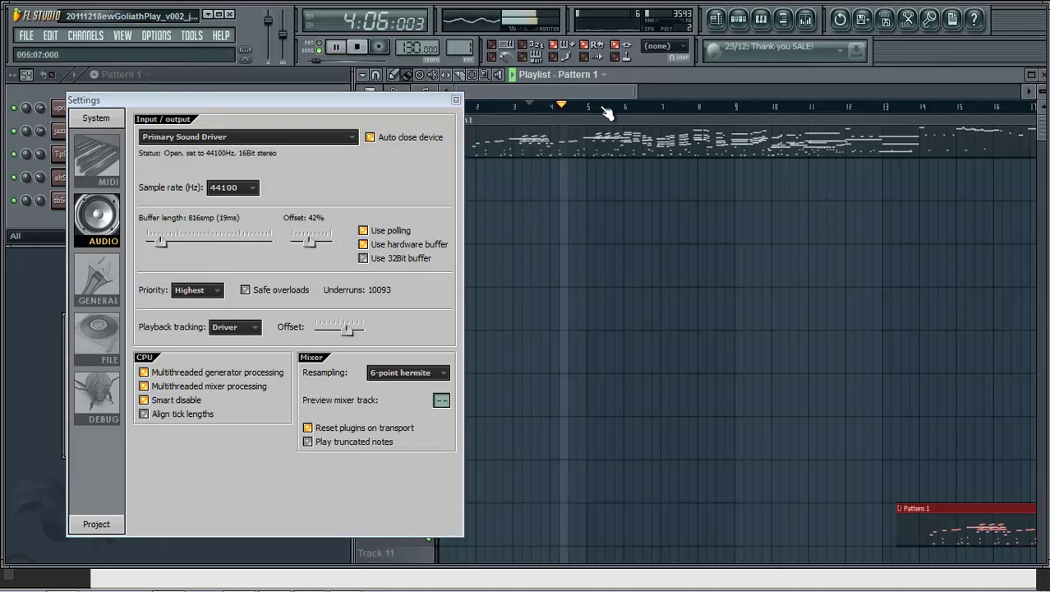
drag(604, 106, 507, 109)
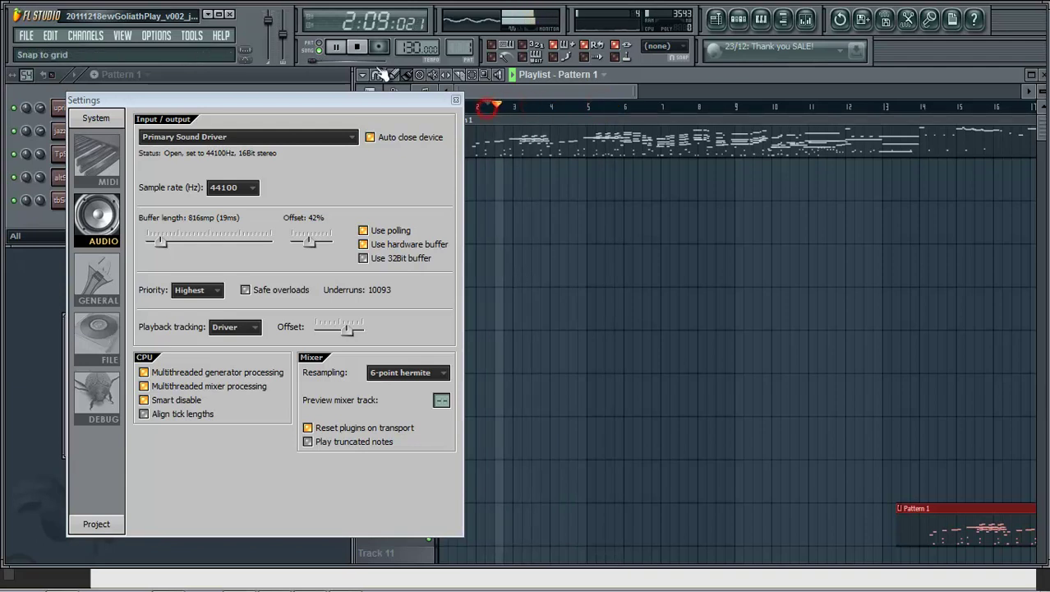
key(space)
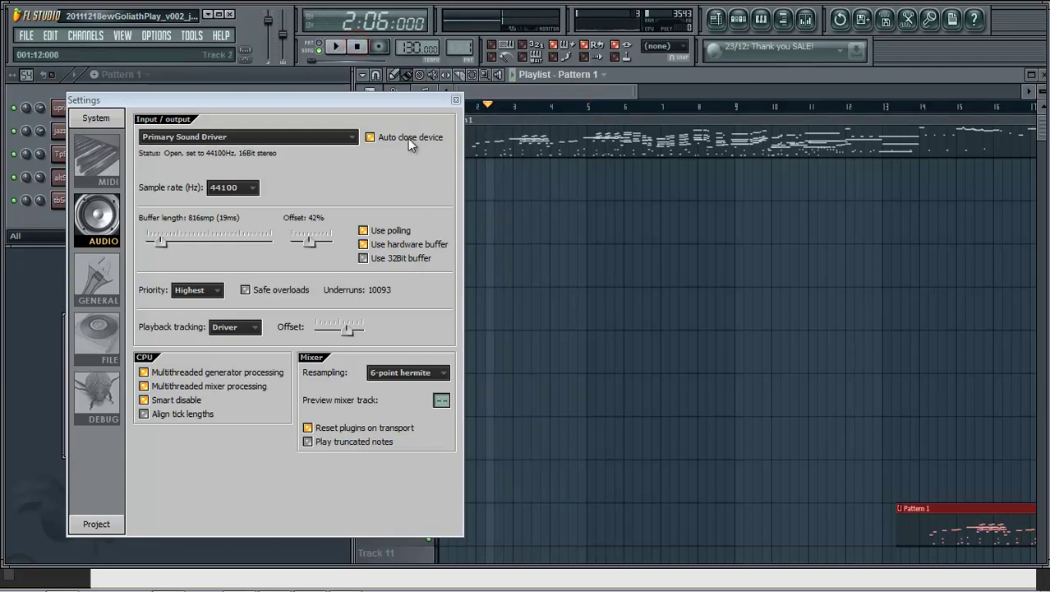